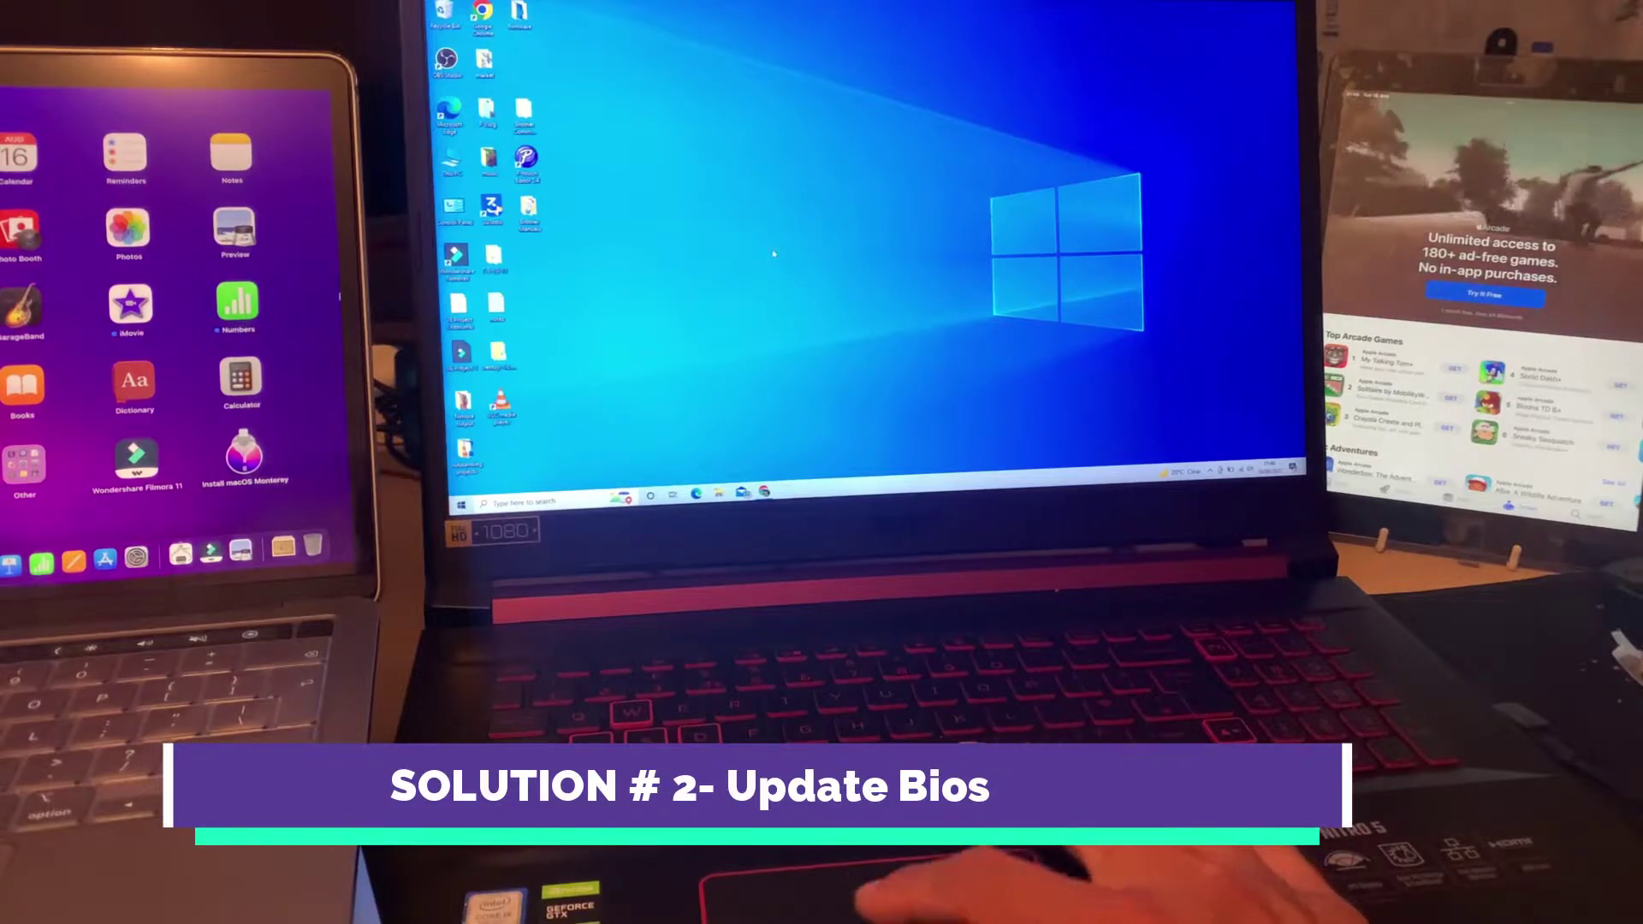
# Review the 52% battery level and per-app battery usage, then view the Power & sleep timeouts
pyautogui.click(1233, 469)
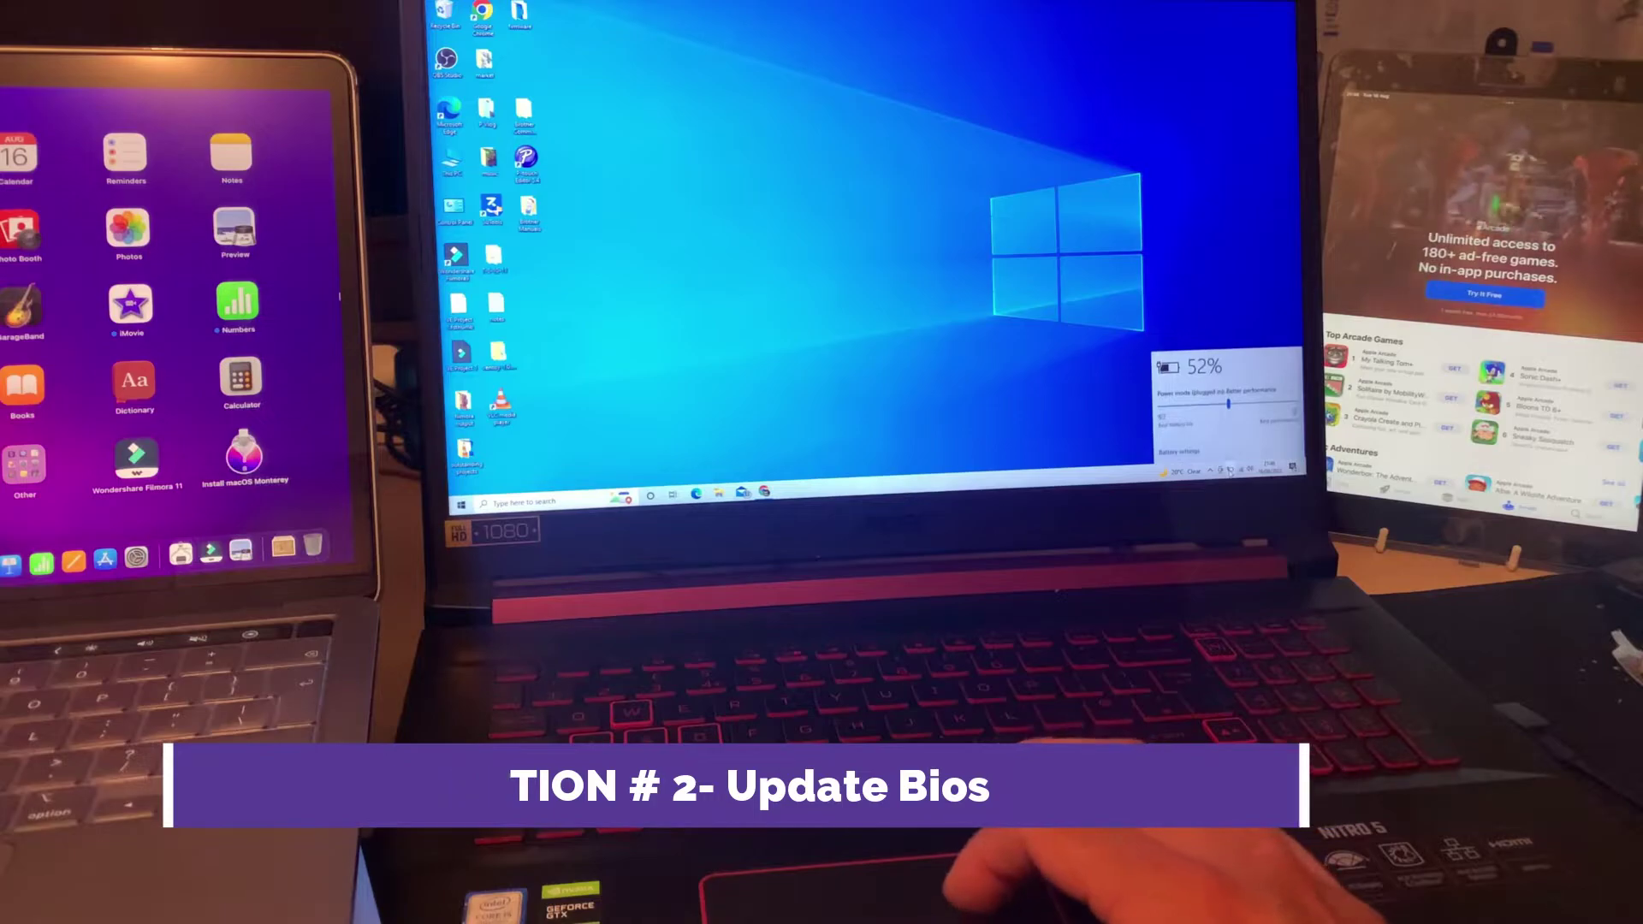
pyautogui.click(1174, 452)
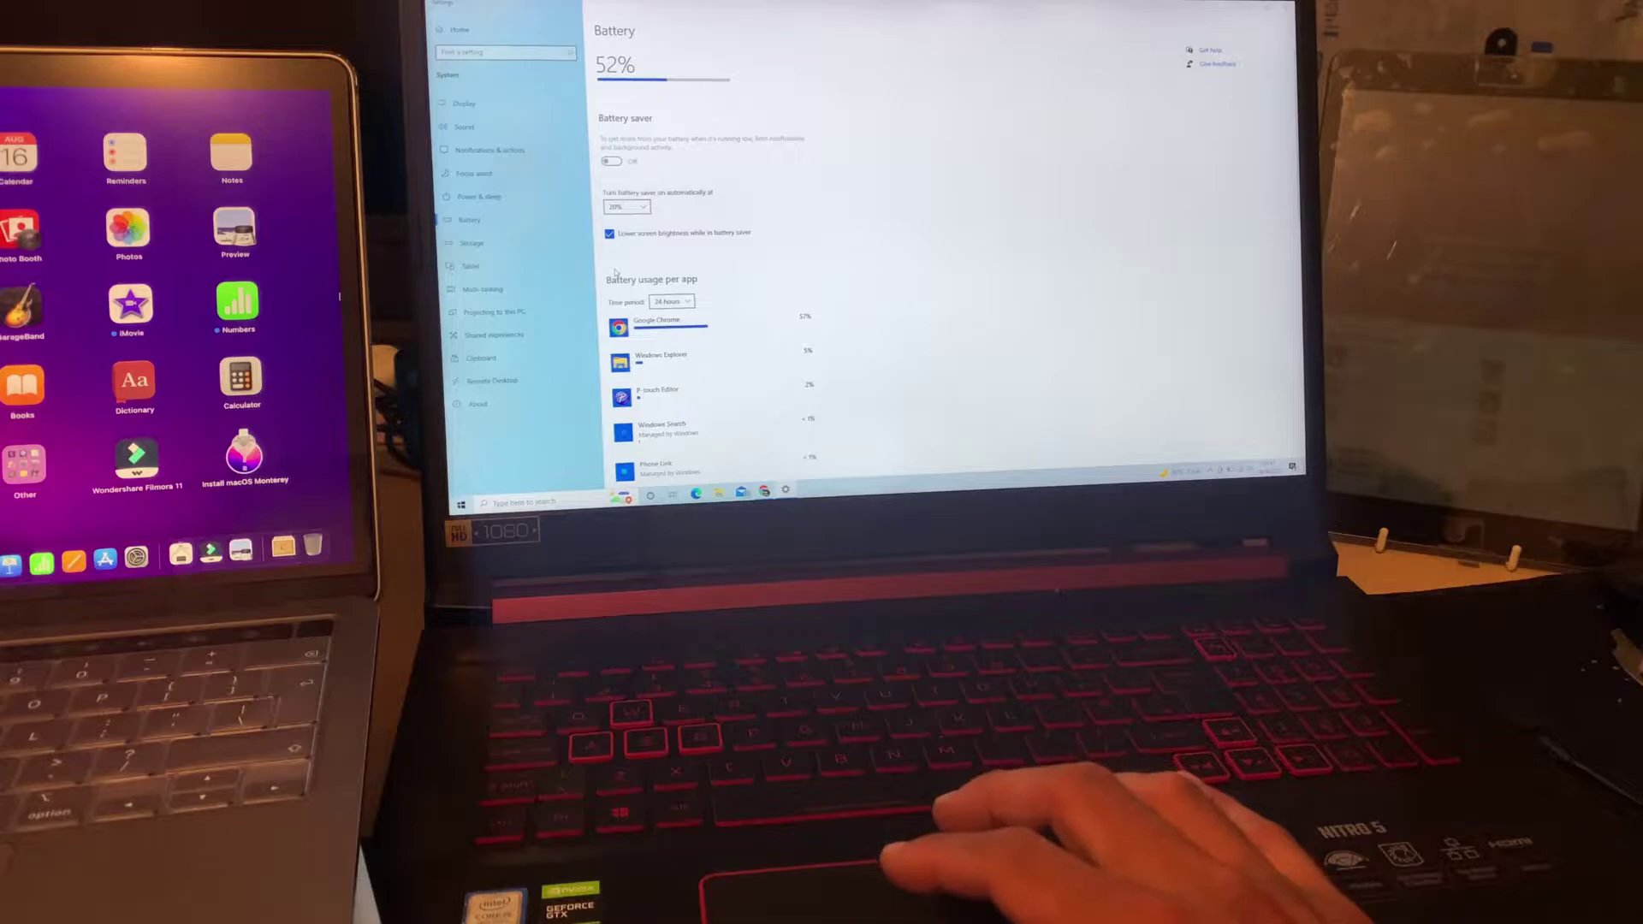
pyautogui.scroll(-5, 614, 272)
pyautogui.scroll(6, 615, 272)
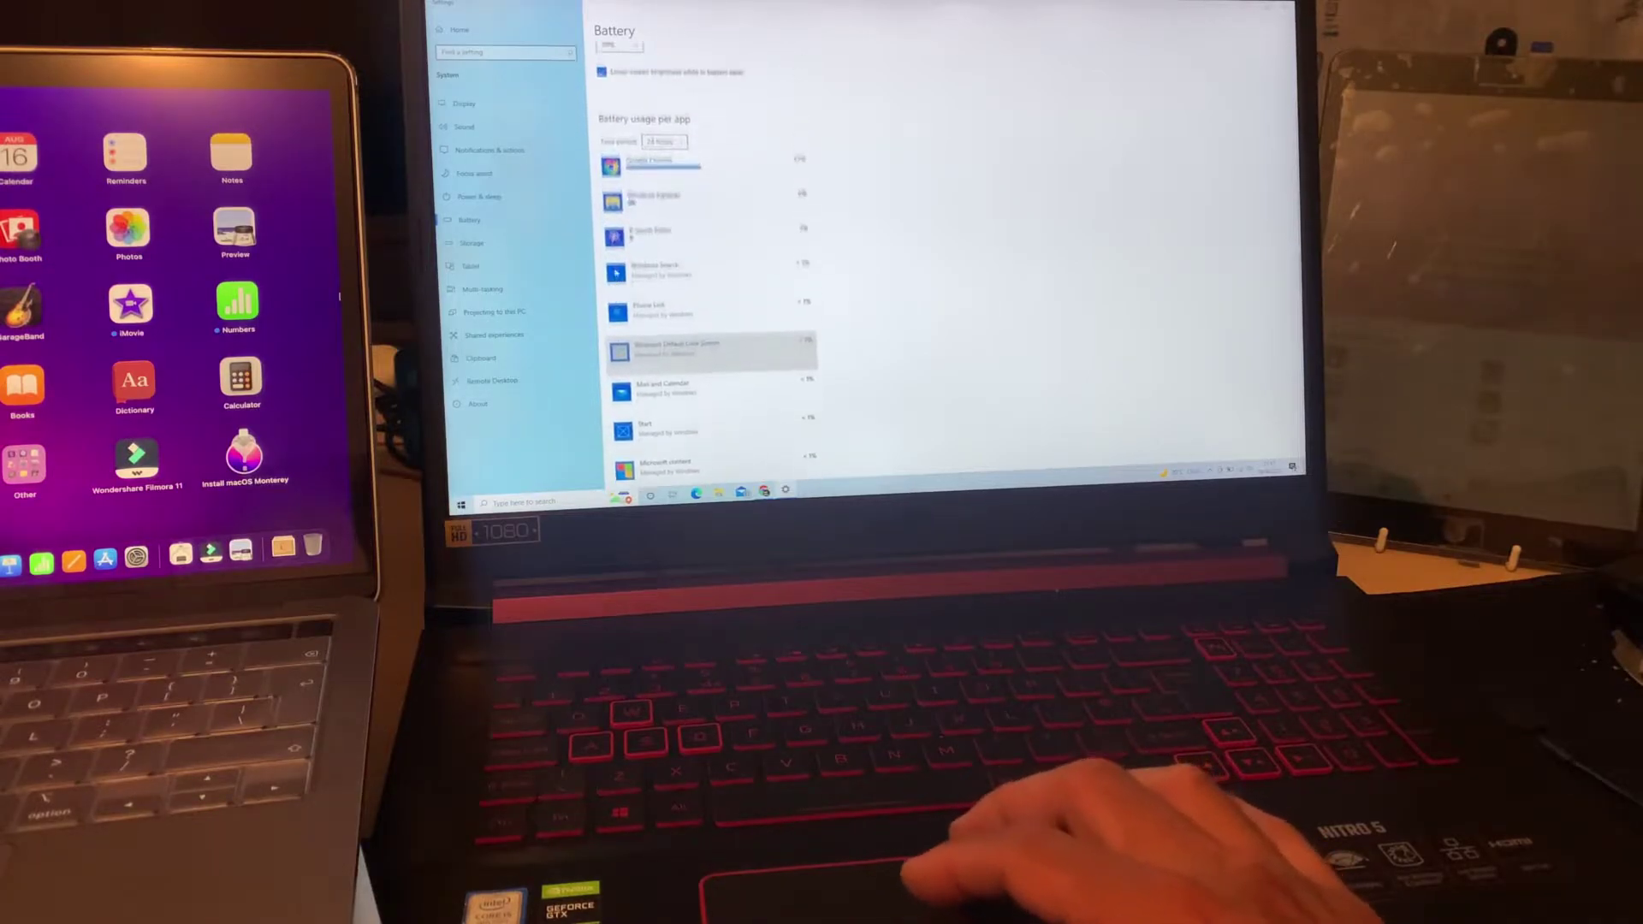
pyautogui.scroll(-1, 614, 273)
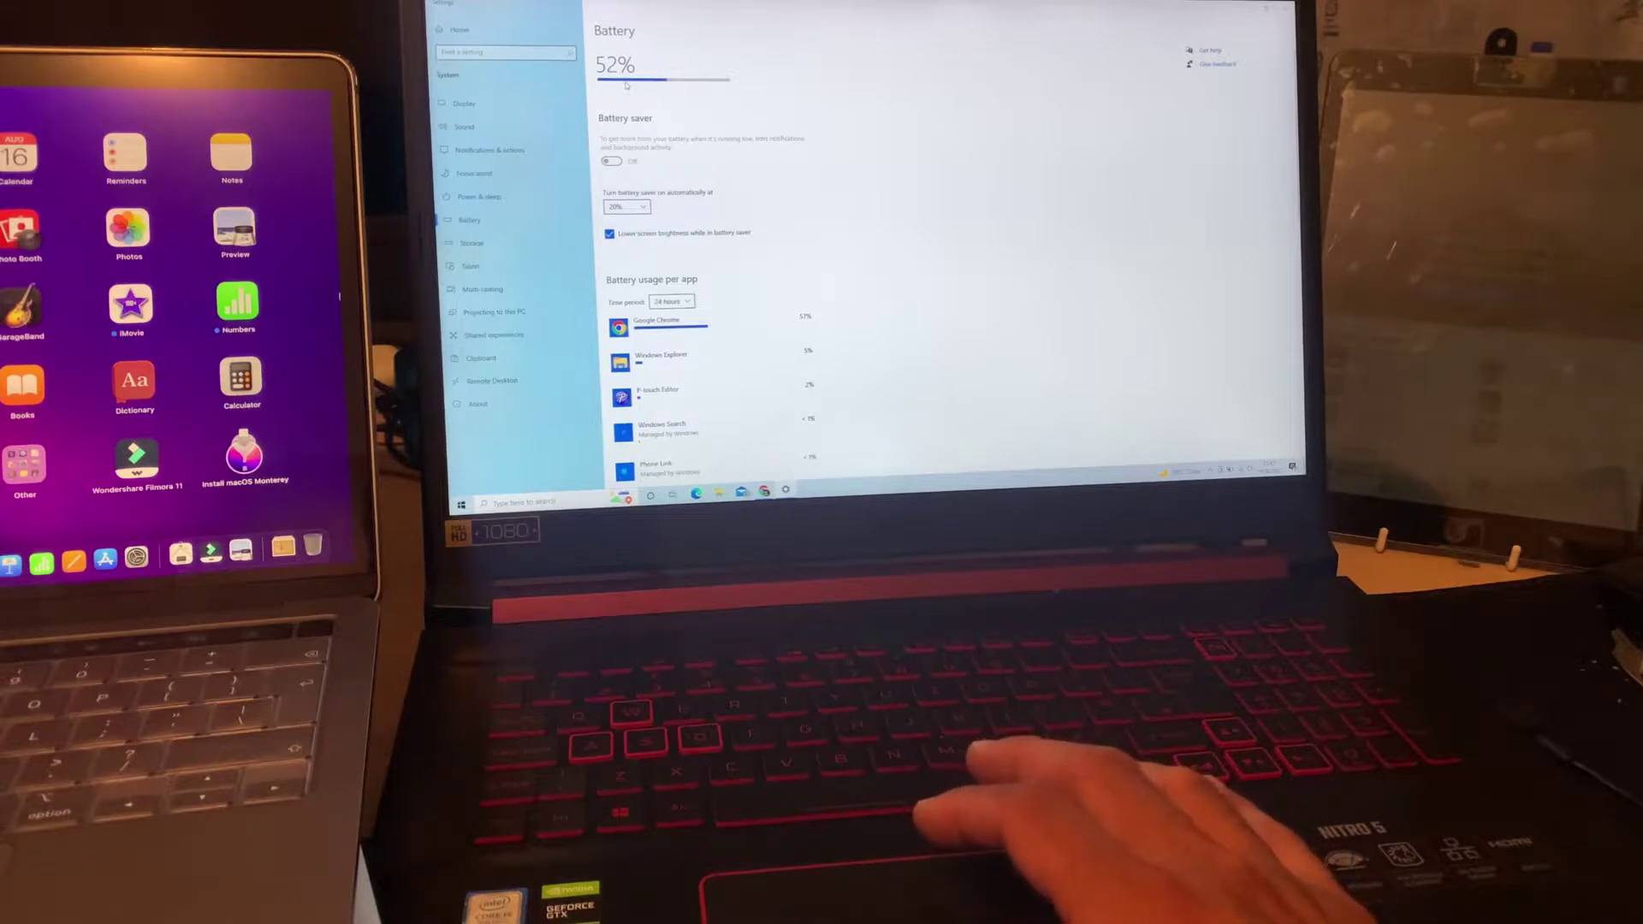
pyautogui.click(477, 197)
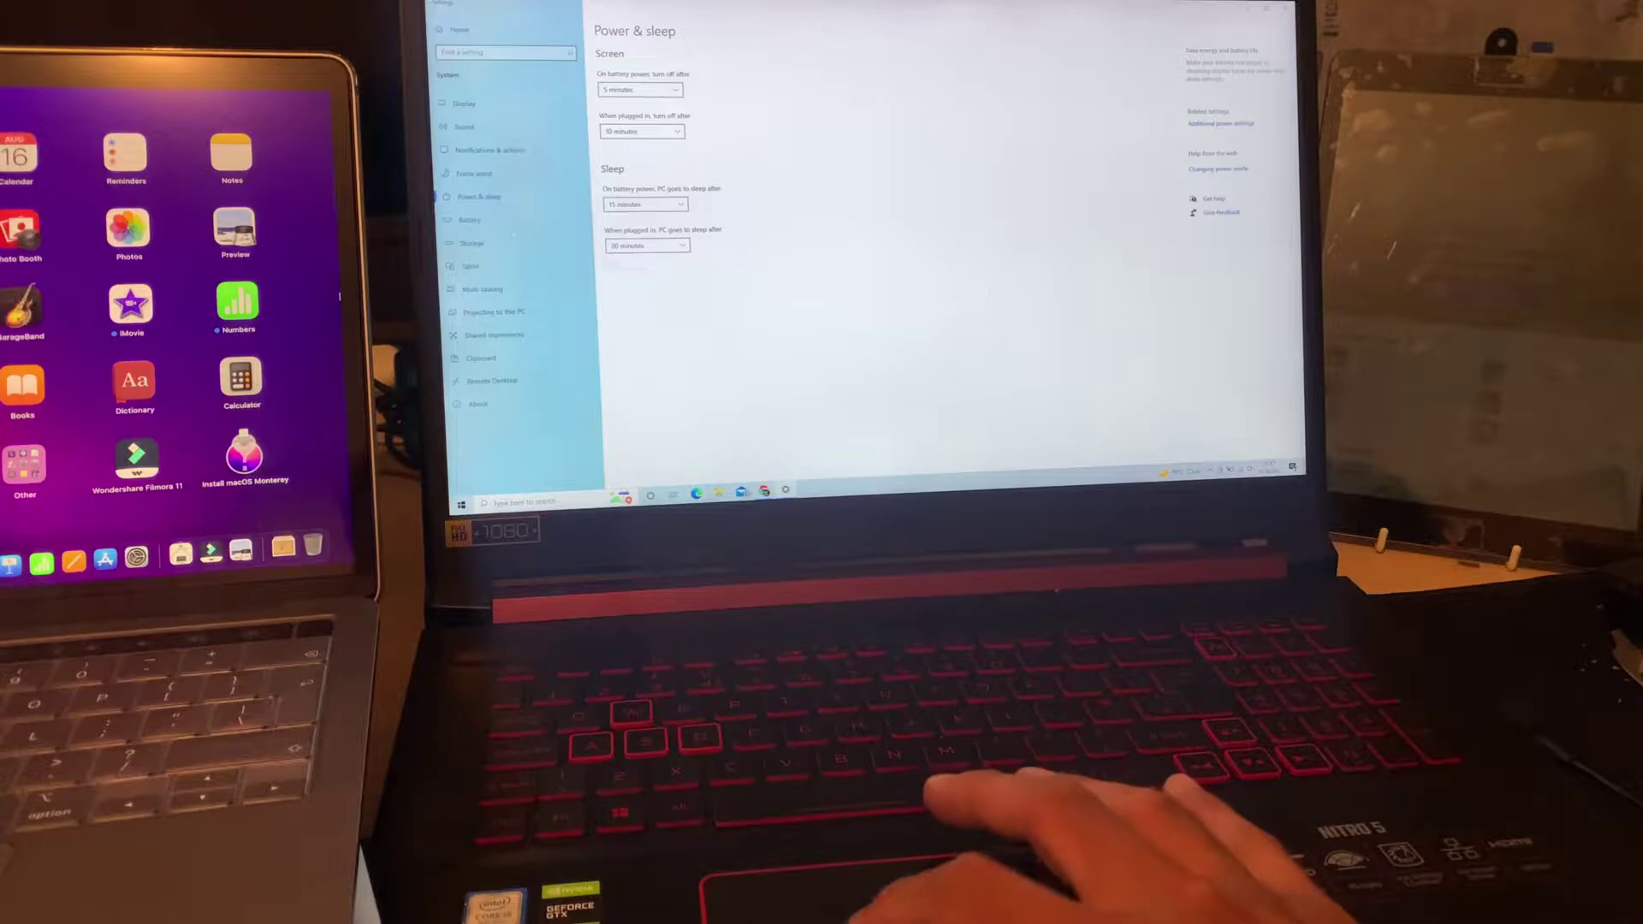
pyautogui.click(472, 222)
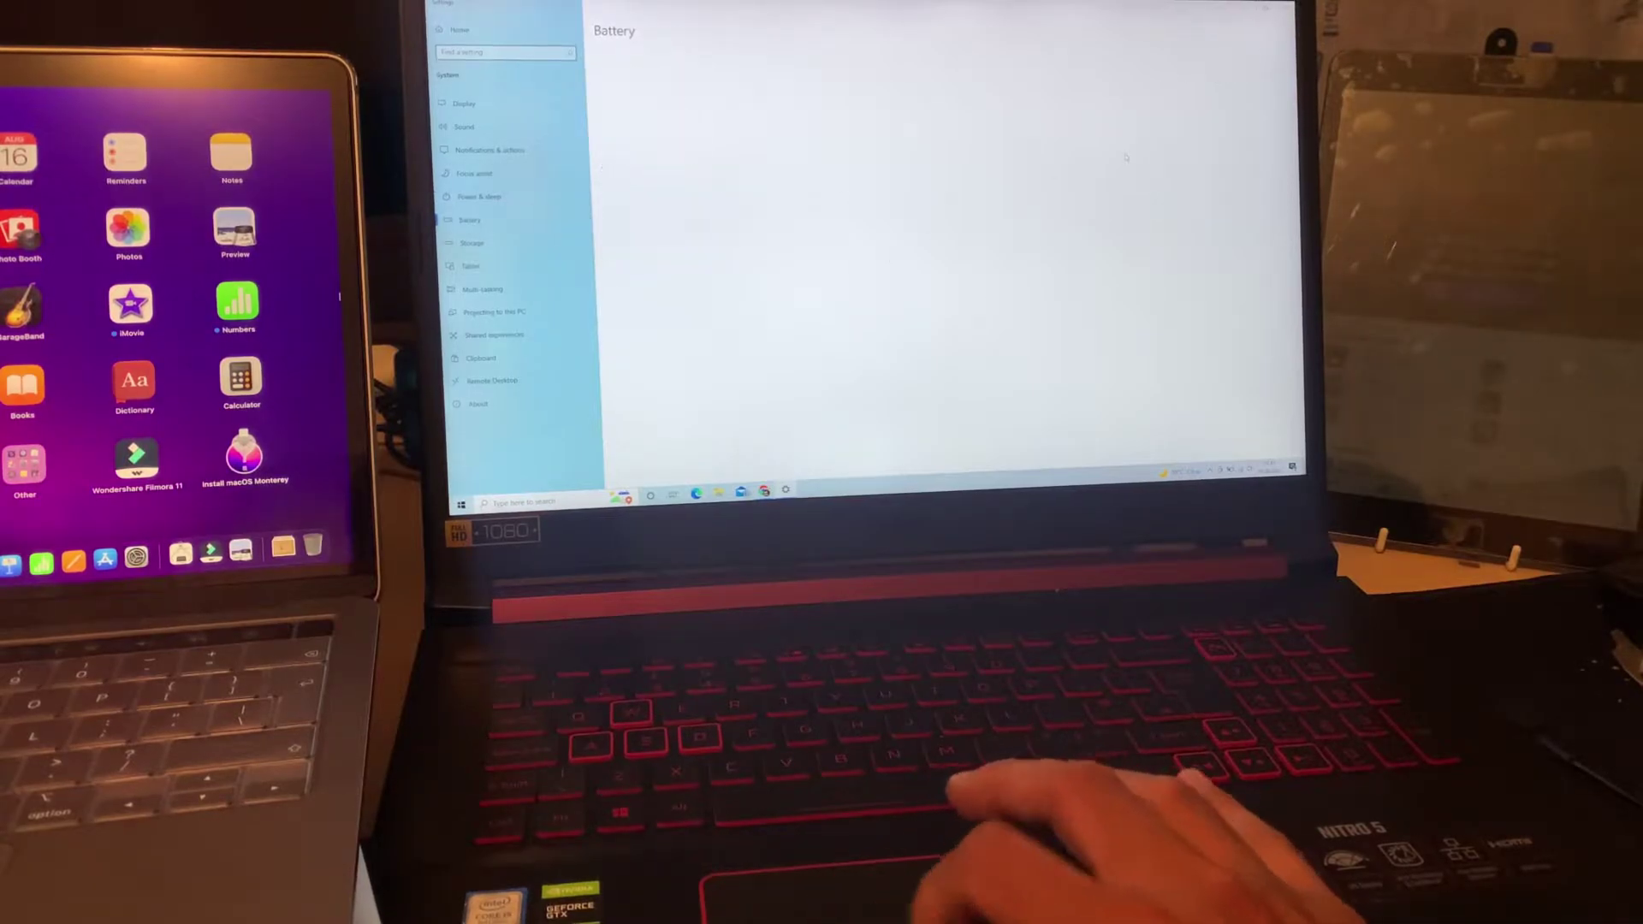
pyautogui.scroll(-3, 823, 257)
pyautogui.click(478, 197)
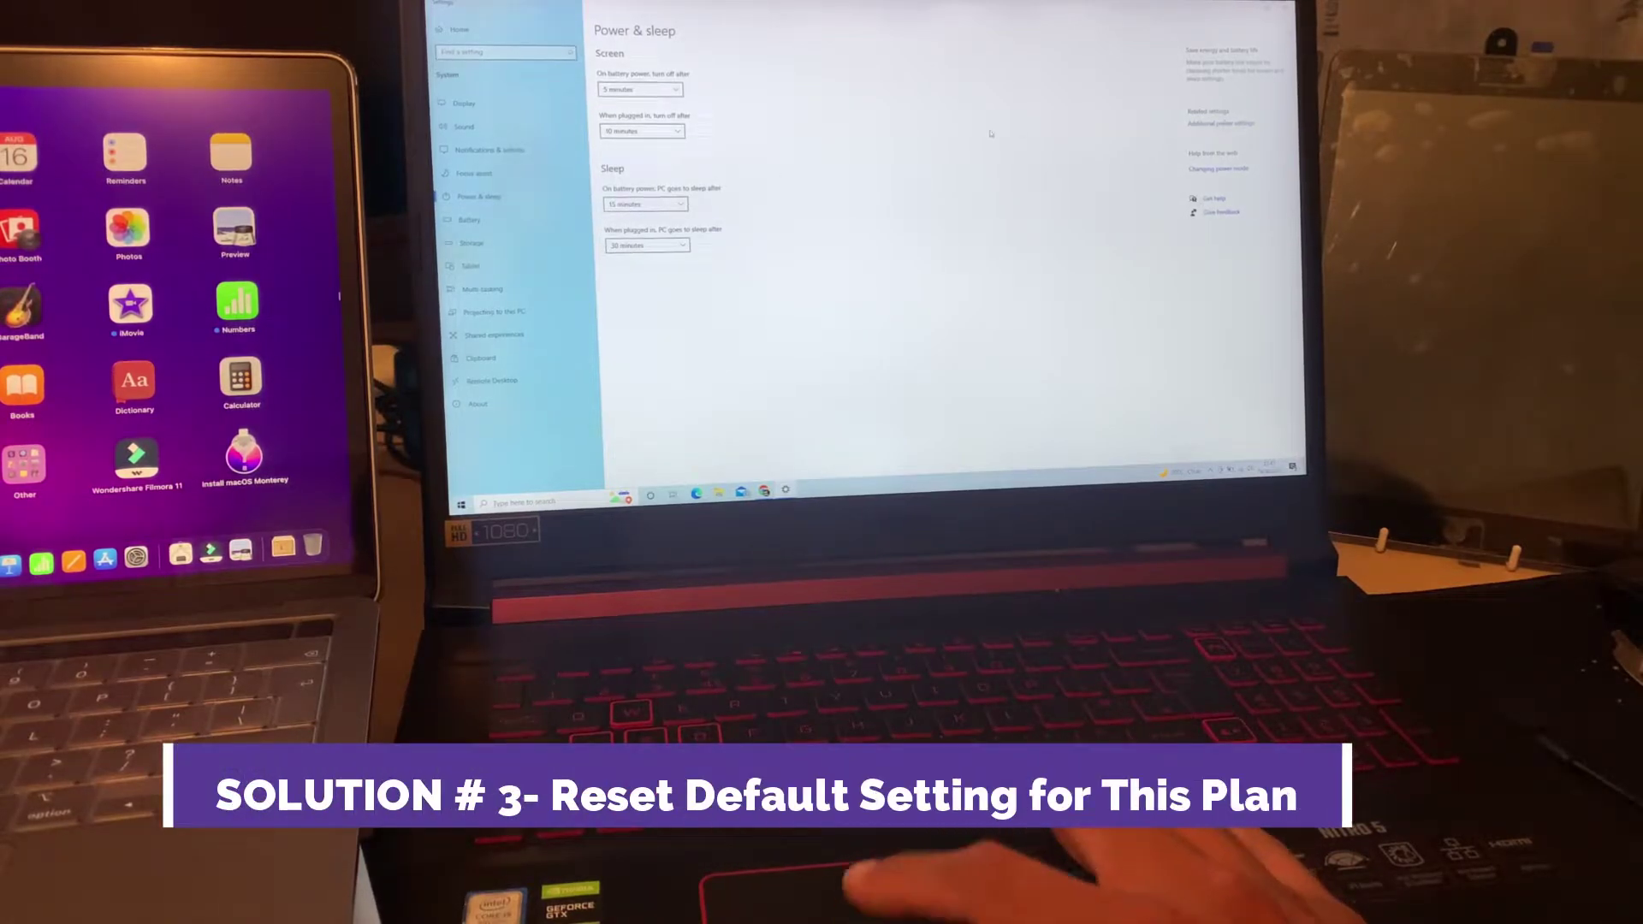
pyautogui.click(1220, 124)
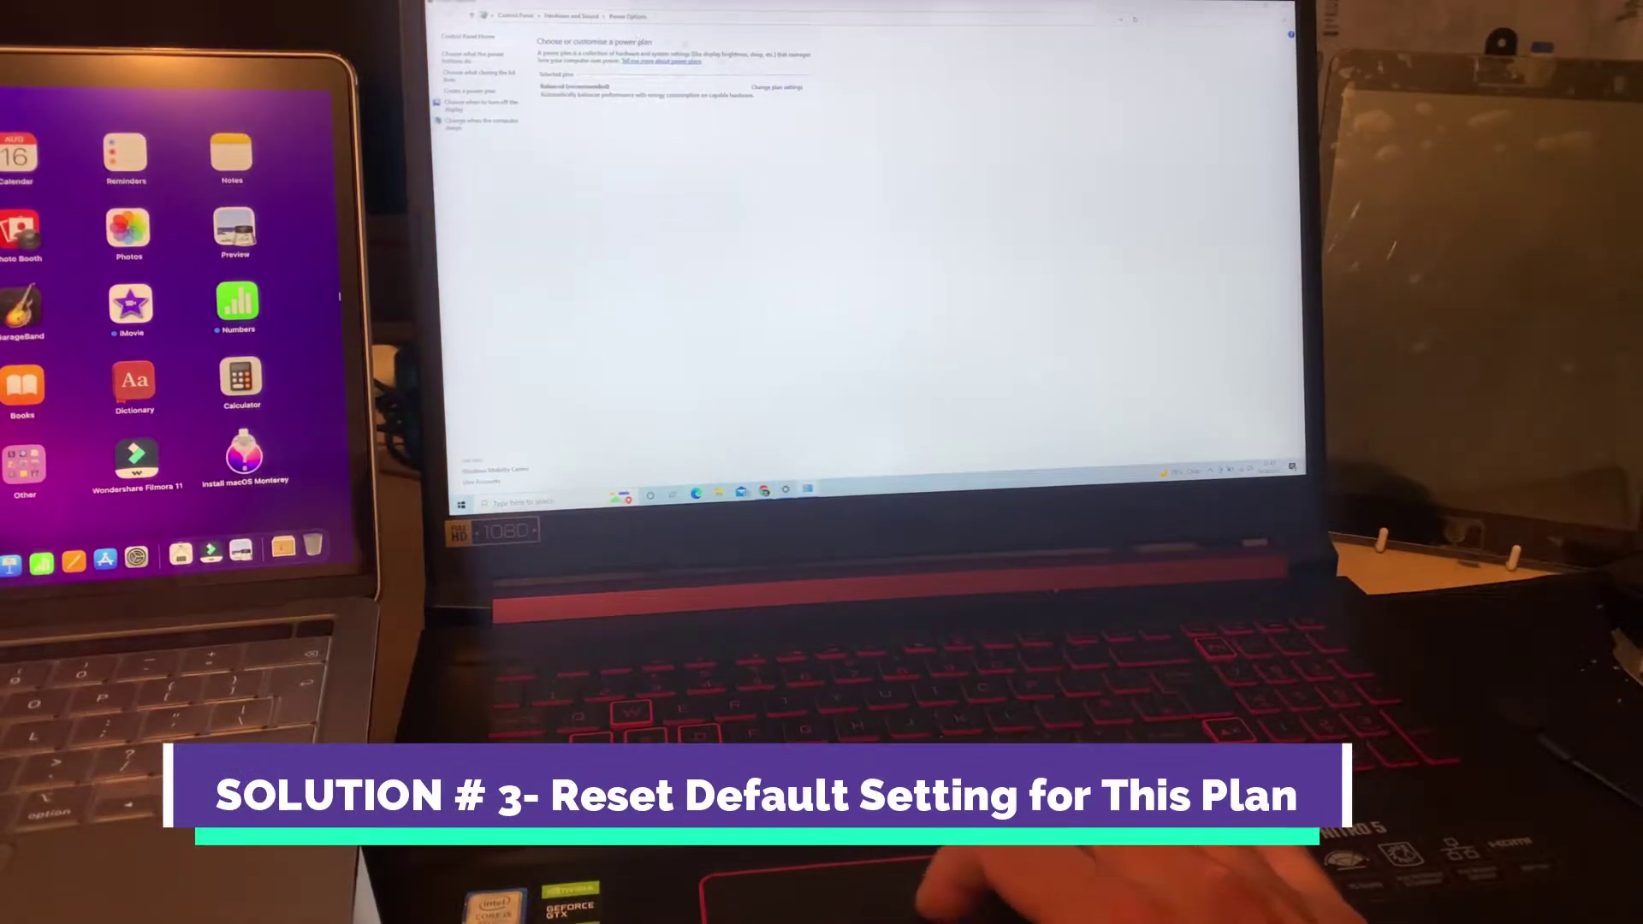
pyautogui.click(761, 89)
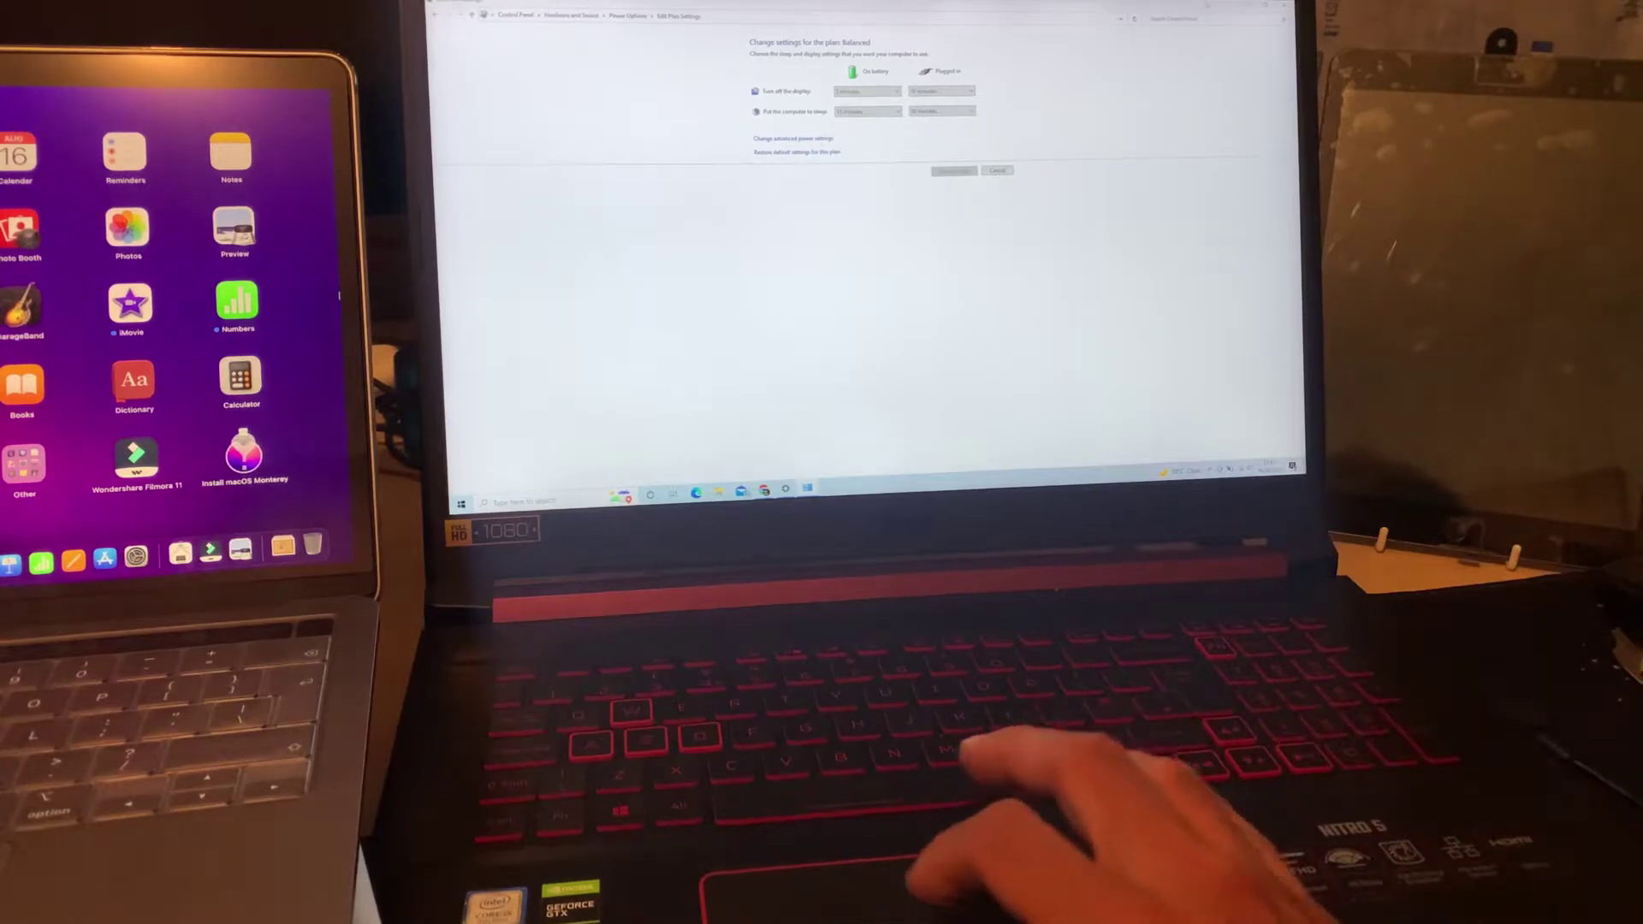
pyautogui.press('Return')
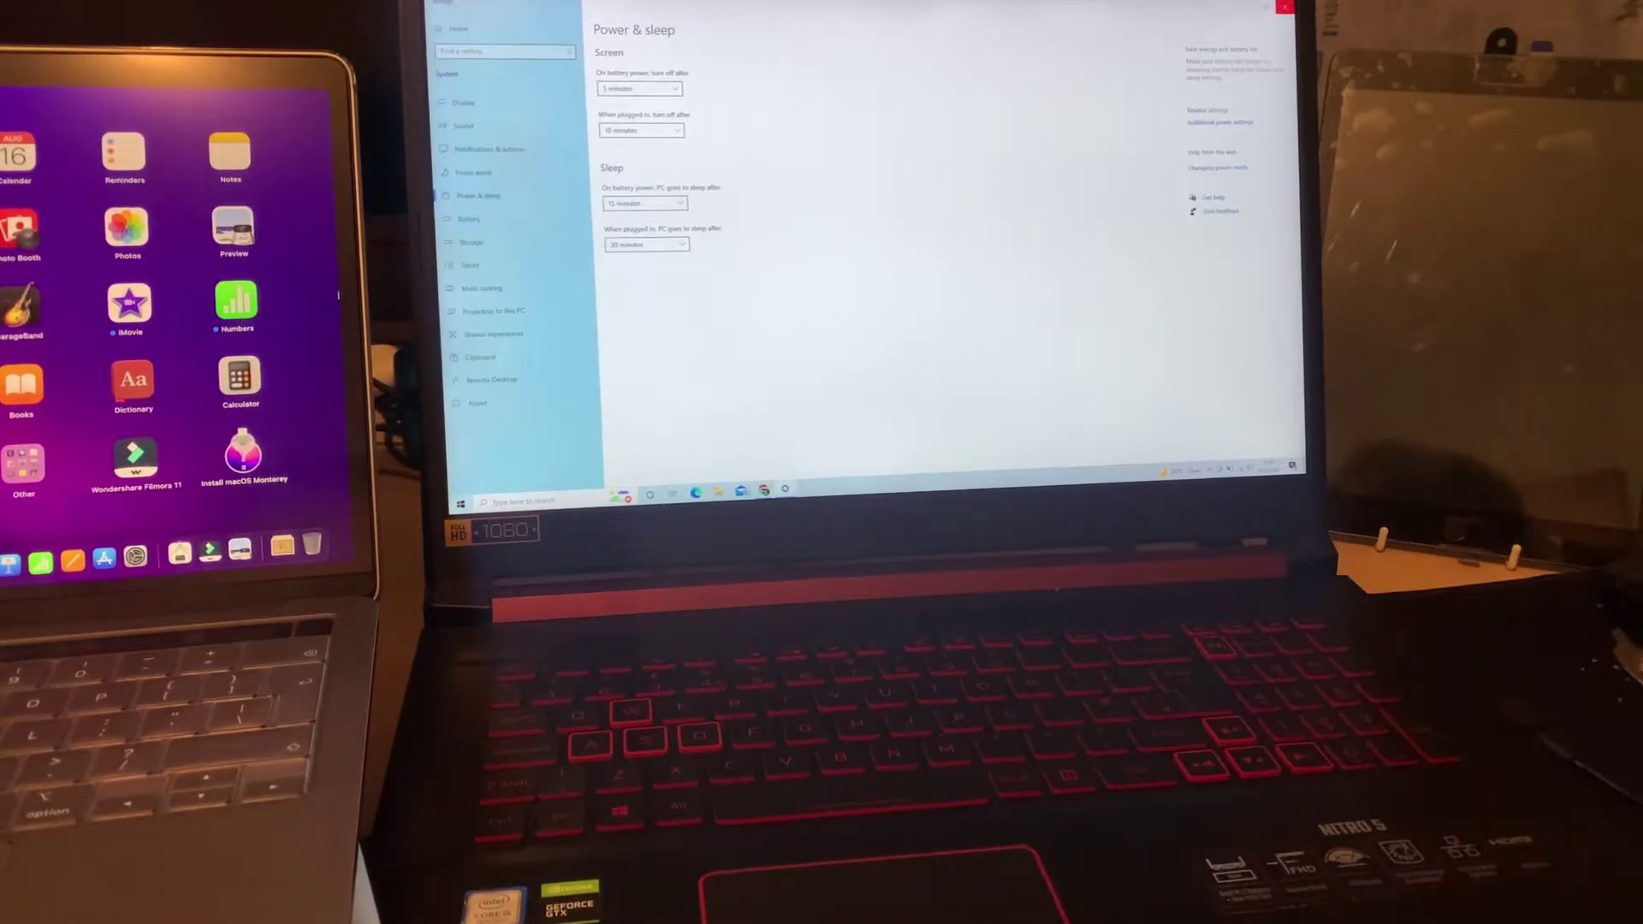